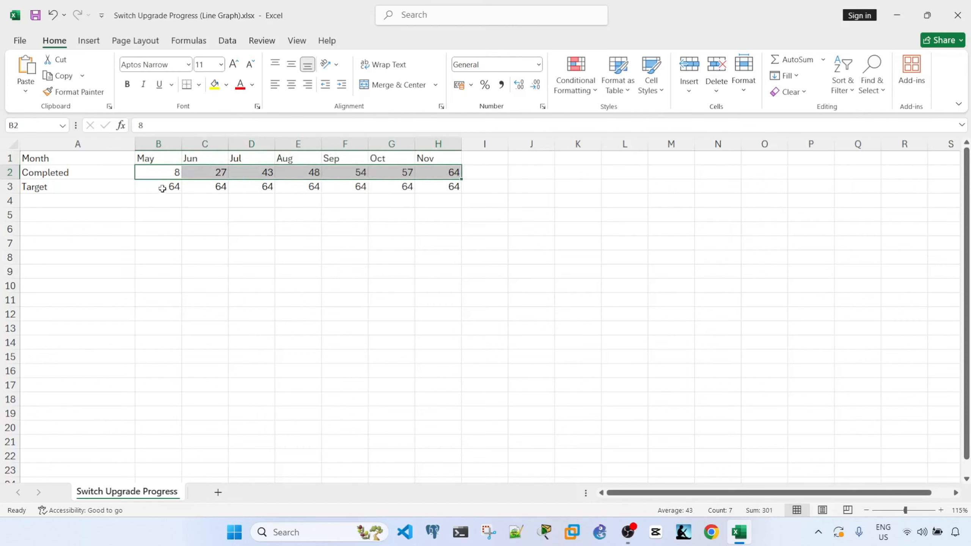
pyautogui.moveTo(174, 183); pyautogui.dragTo(439, 186)
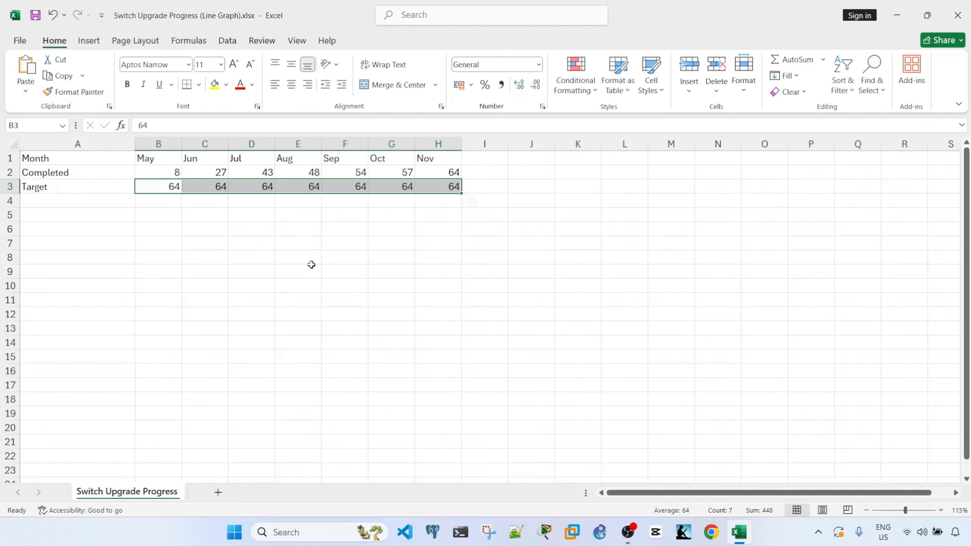
pyautogui.click(232, 270)
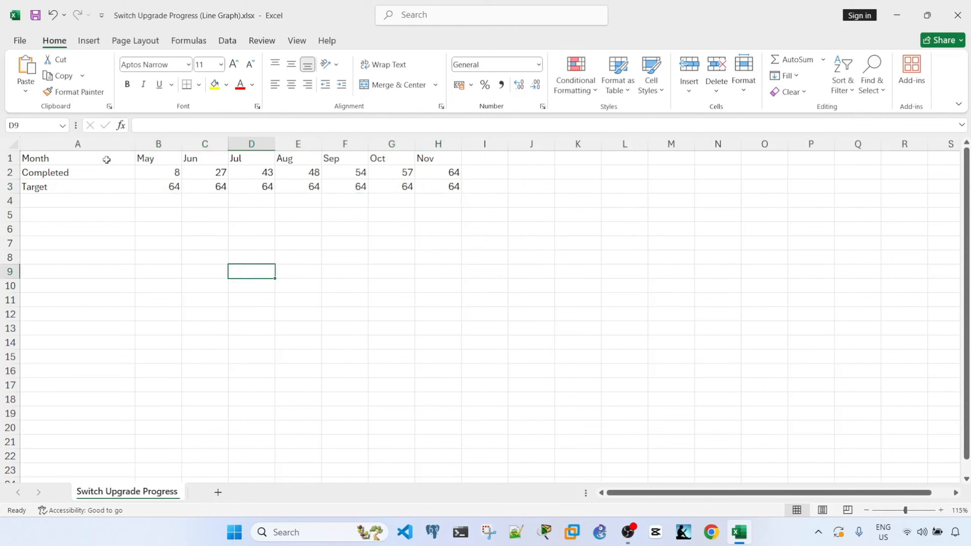
pyautogui.moveTo(108, 159); pyautogui.dragTo(438, 186)
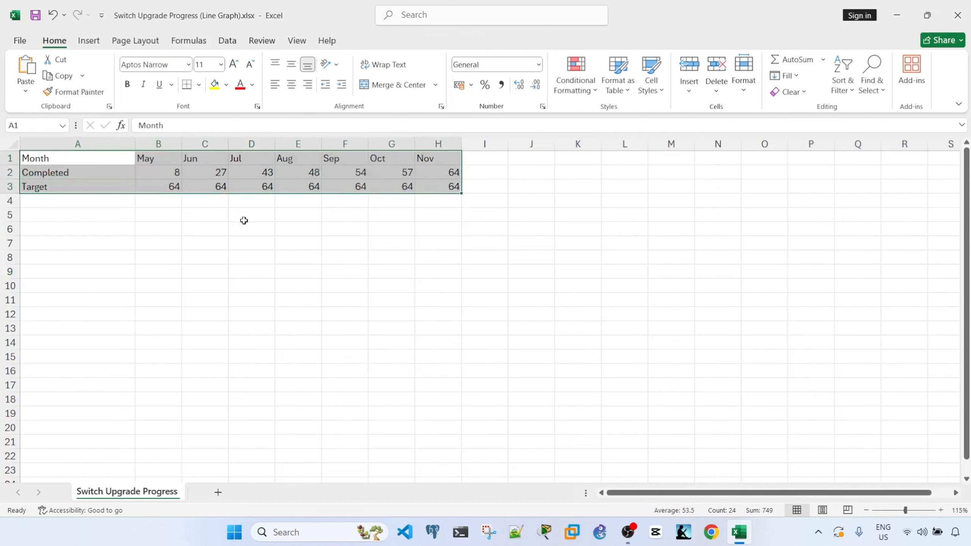
pyautogui.click(229, 228)
# Step: Insert a custom combo chart from A1:H3 with the Completed series as Line with Markers and the Target series as Line
pyautogui.moveTo(109, 161); pyautogui.dragTo(431, 180)
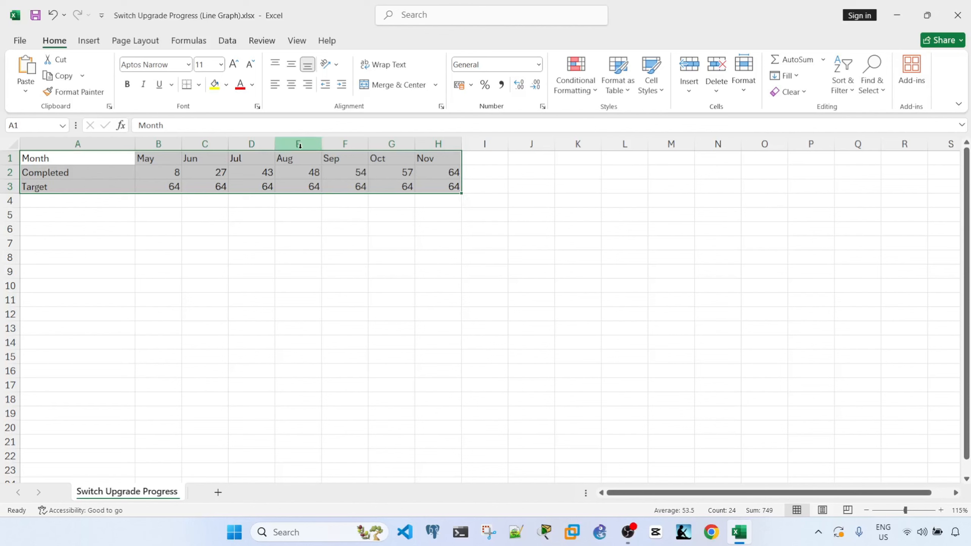
pyautogui.click(88, 40)
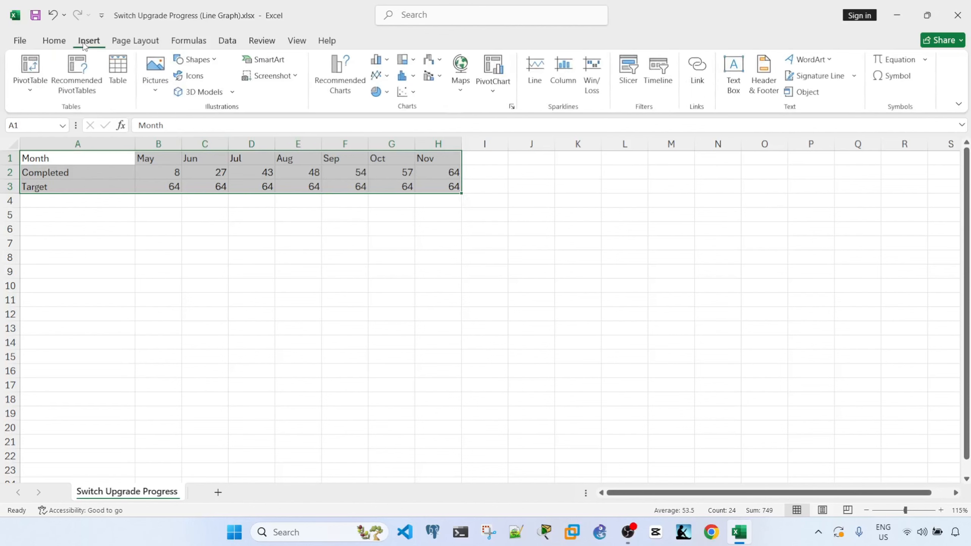
pyautogui.click(346, 77)
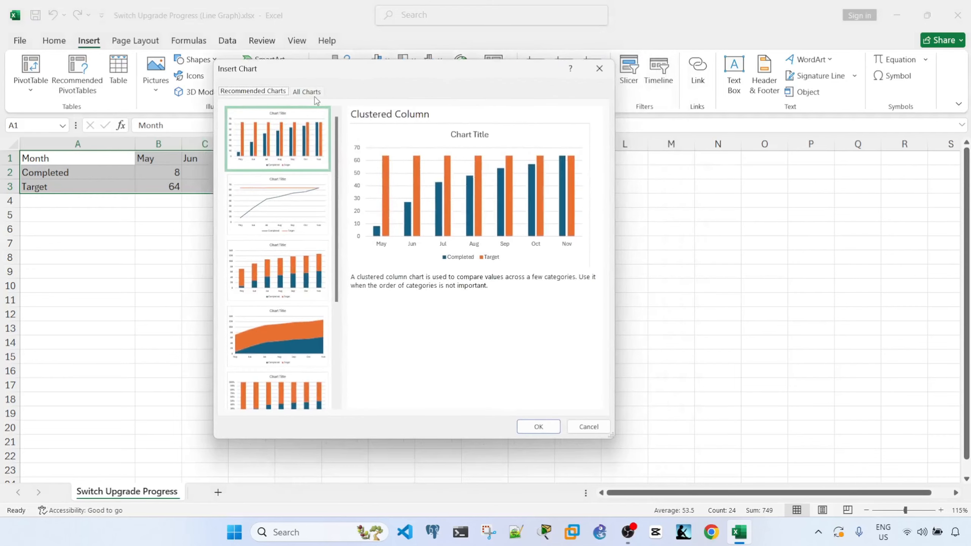
pyautogui.click(314, 96)
pyautogui.click(269, 156)
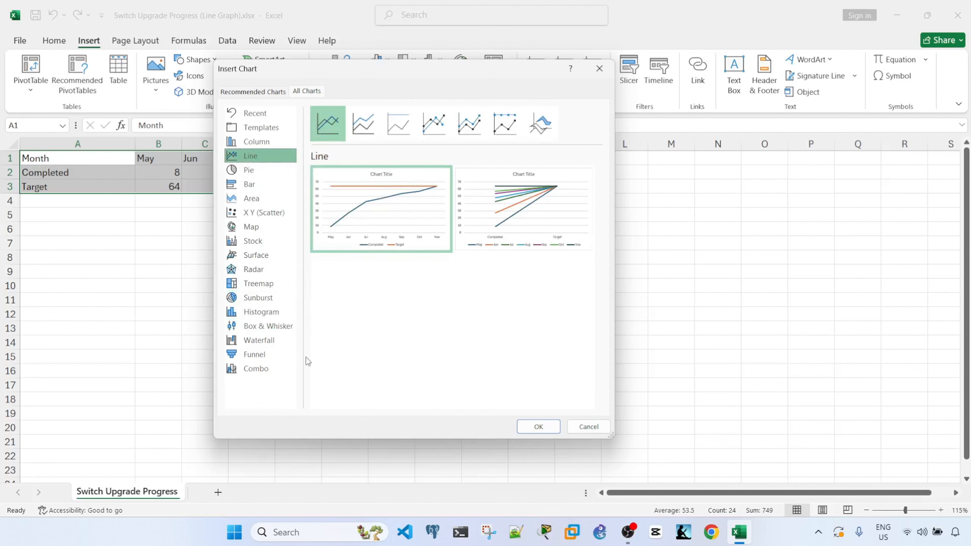
pyautogui.click(268, 368)
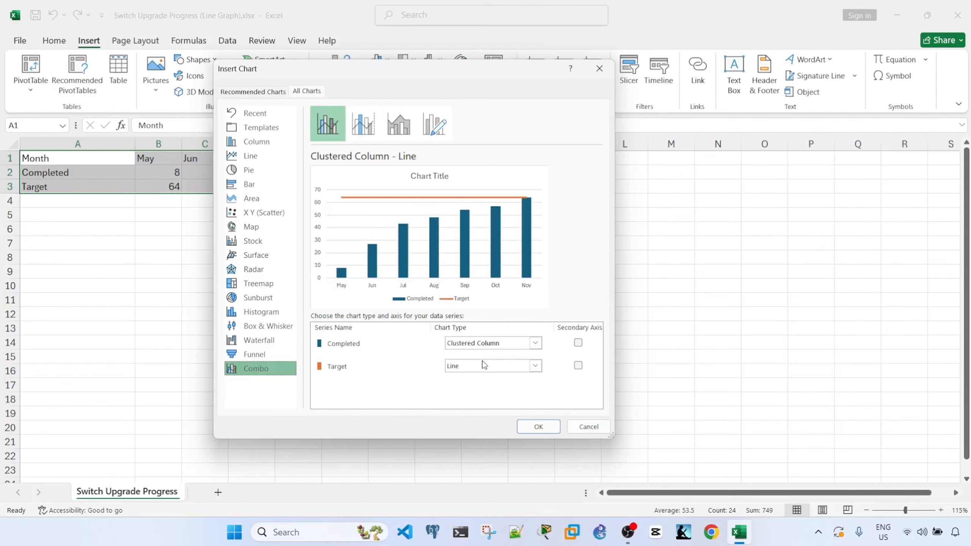
pyautogui.click(534, 343)
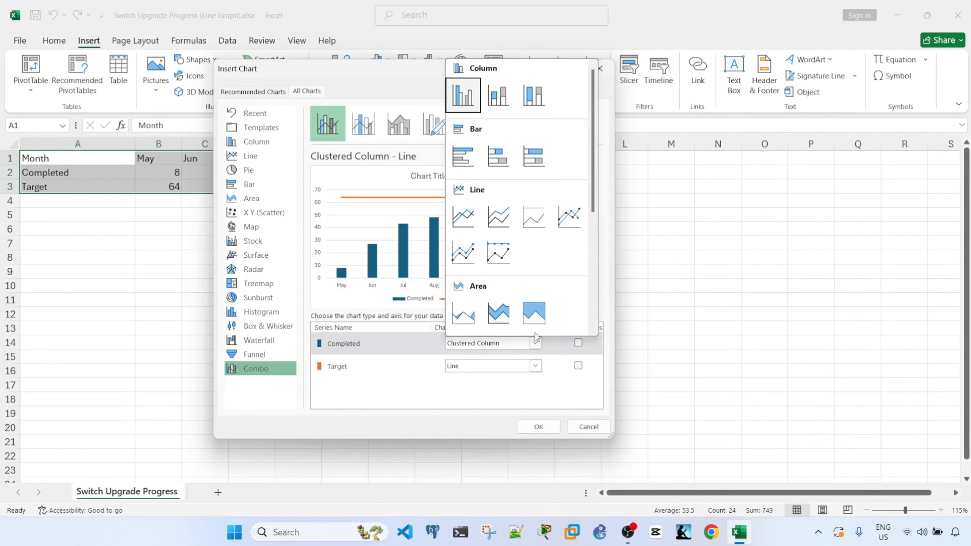
pyautogui.click(581, 224)
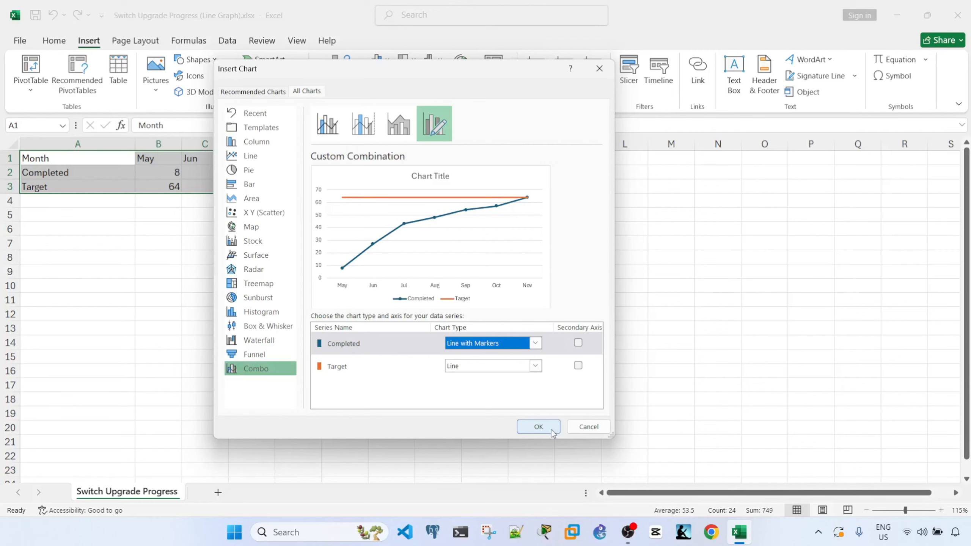
pyautogui.click(535, 430)
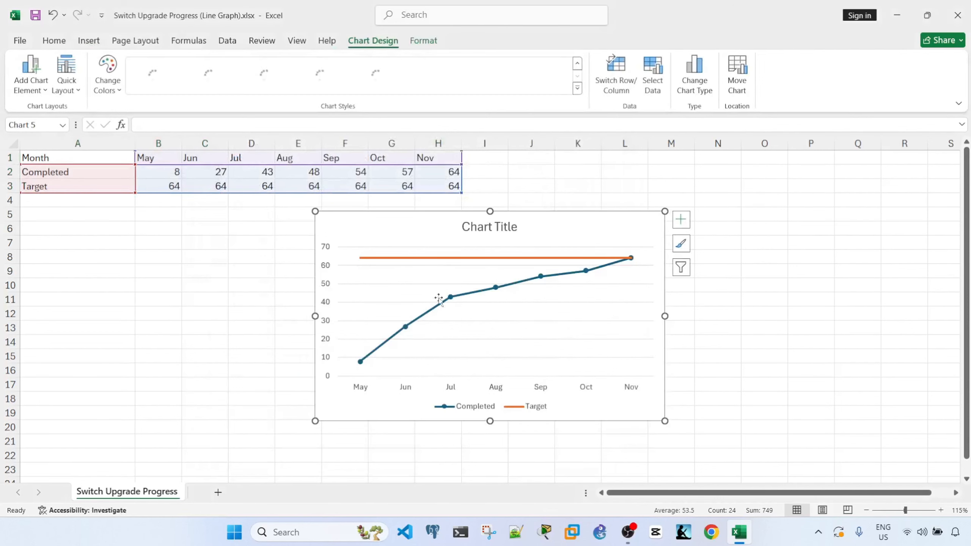
# Step: Change the line color of the chart's Target series to the standard light blue
pyautogui.moveTo(419, 260)
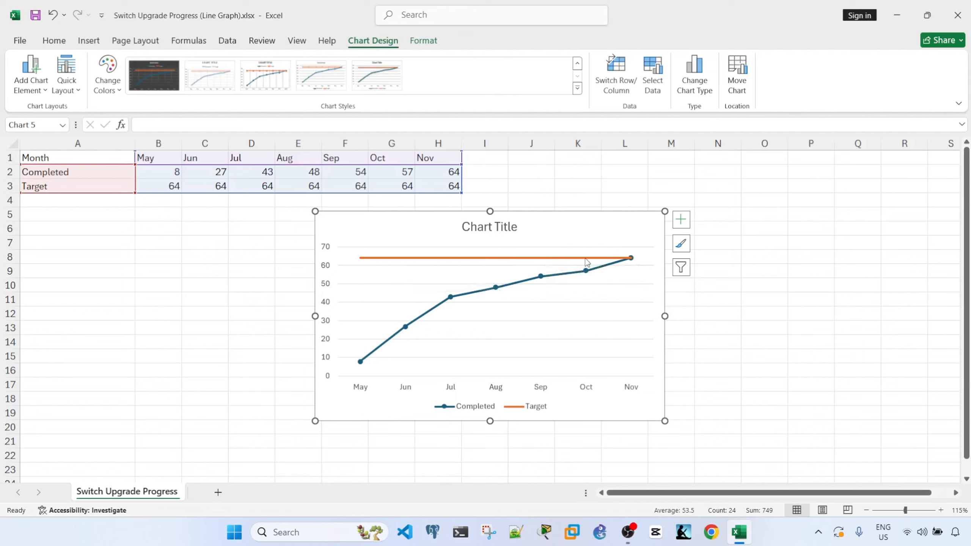
pyautogui.moveTo(586, 262)
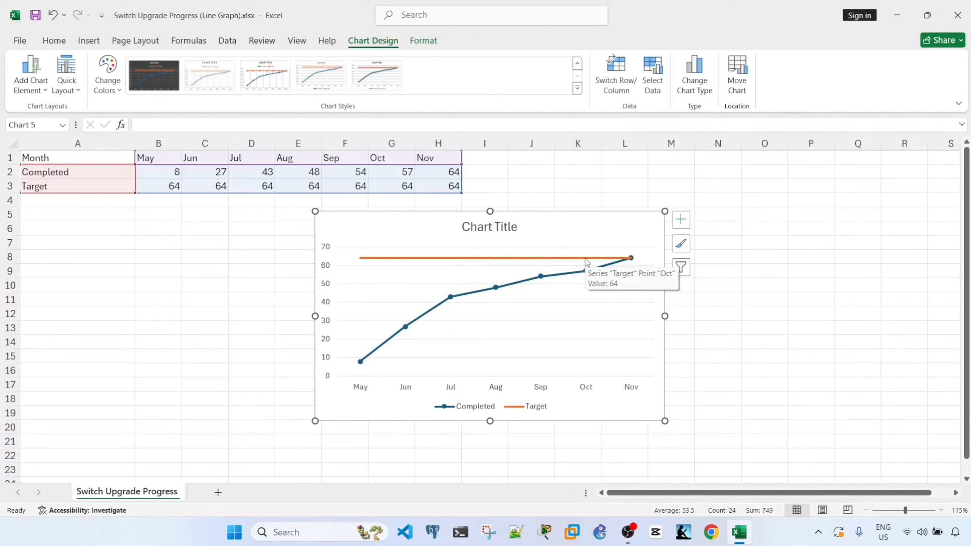
pyautogui.rightClick(522, 258)
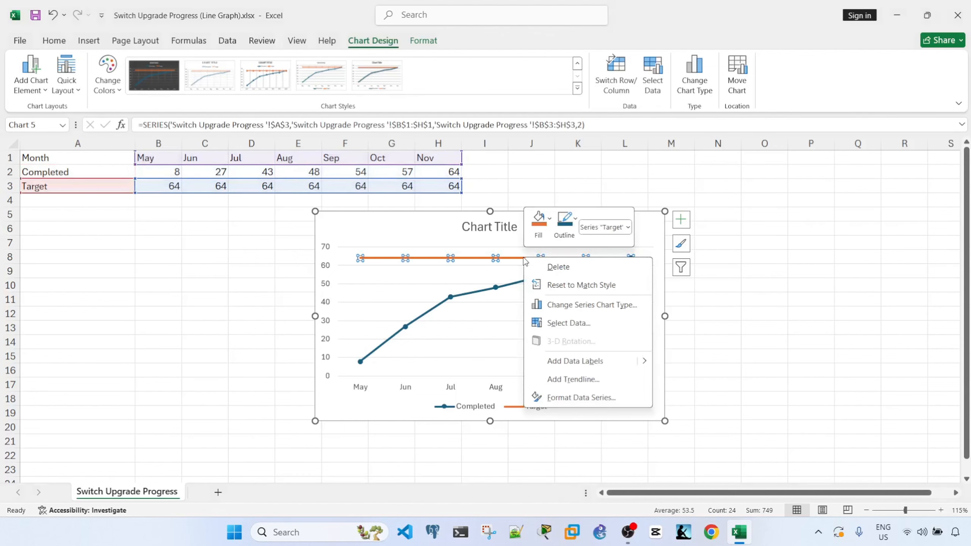
pyautogui.click(580, 397)
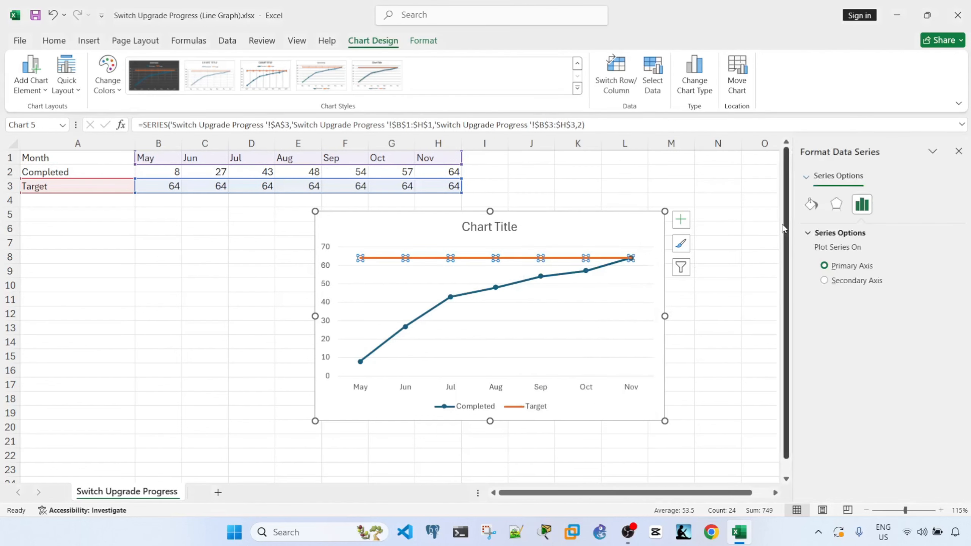
pyautogui.click(811, 208)
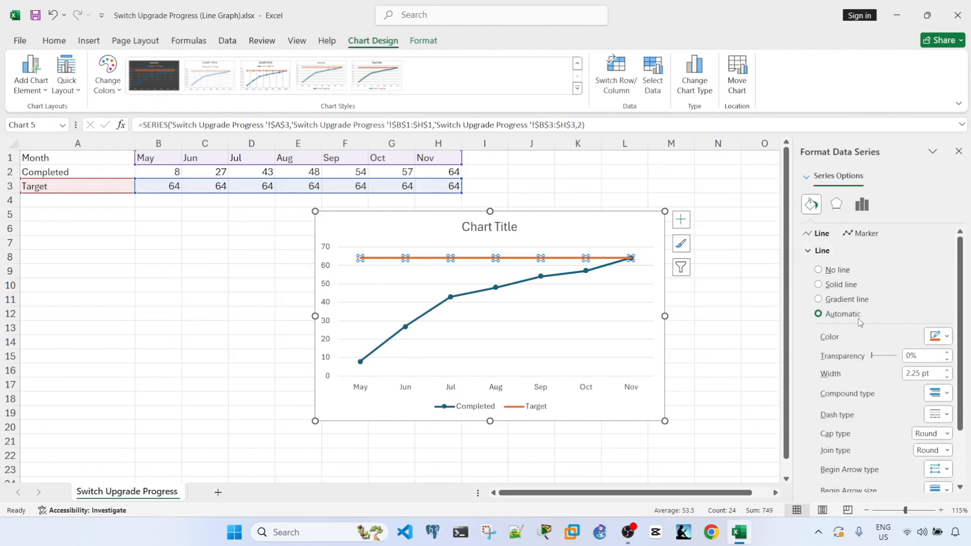
pyautogui.click(947, 337)
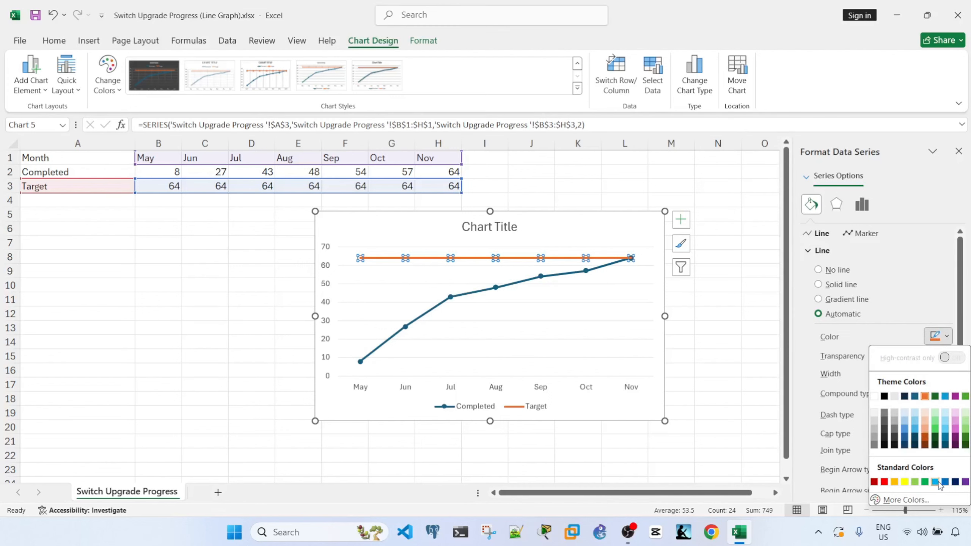
pyautogui.click(935, 482)
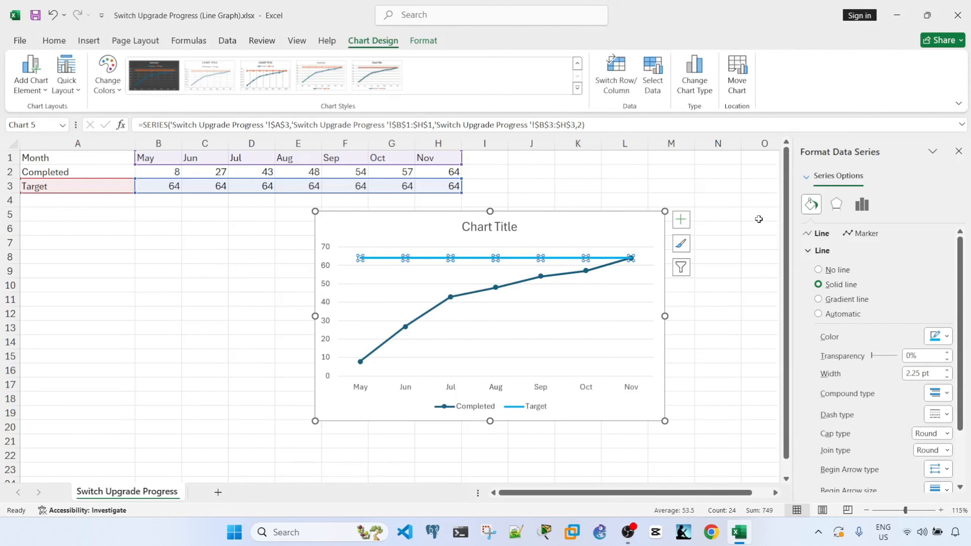
# Step: Check the marker options of the Target series and deselect the chart
pyautogui.click(863, 234)
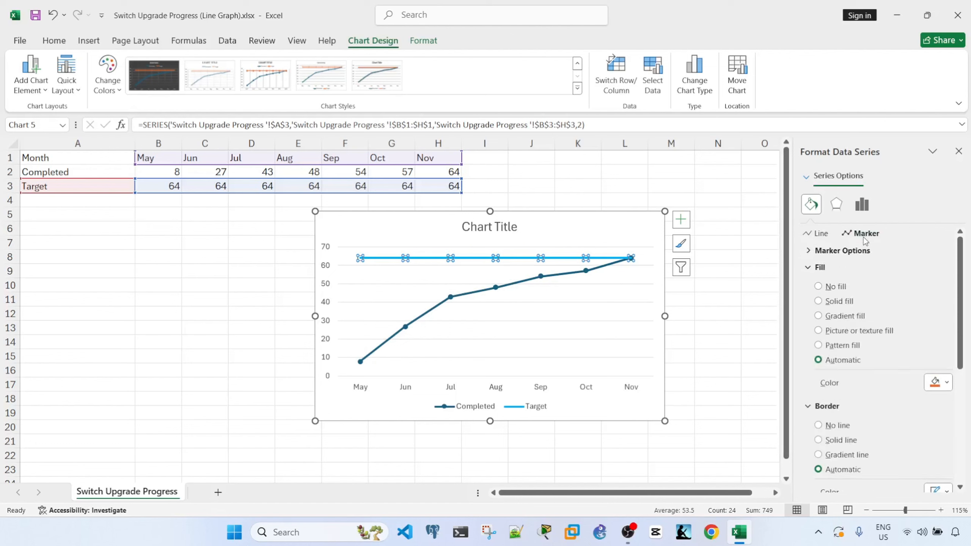
pyautogui.click(836, 251)
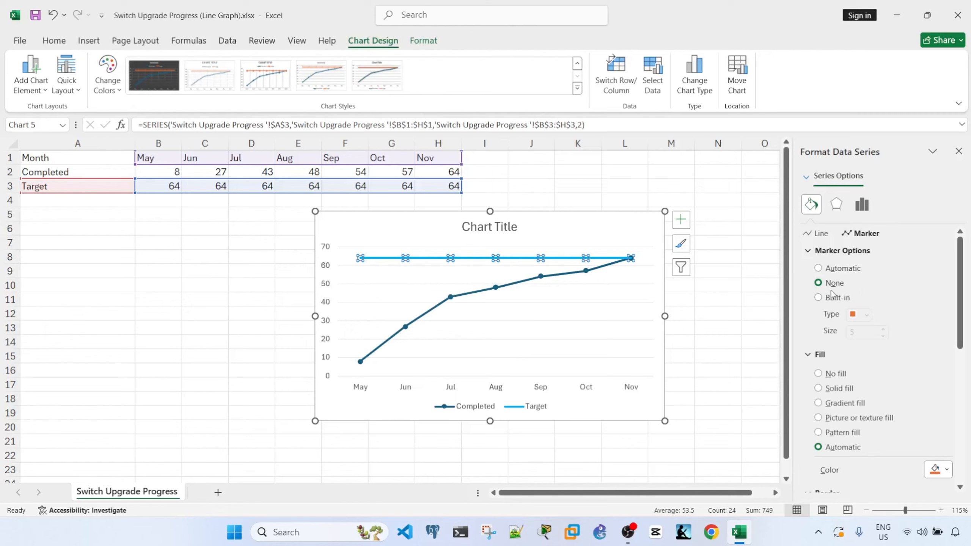
pyautogui.click(732, 230)
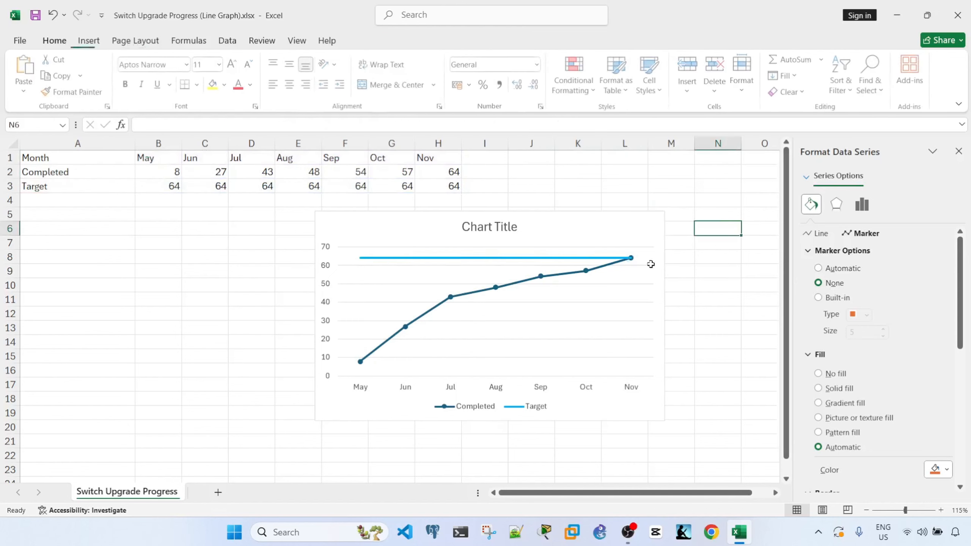
pyautogui.click(561, 259)
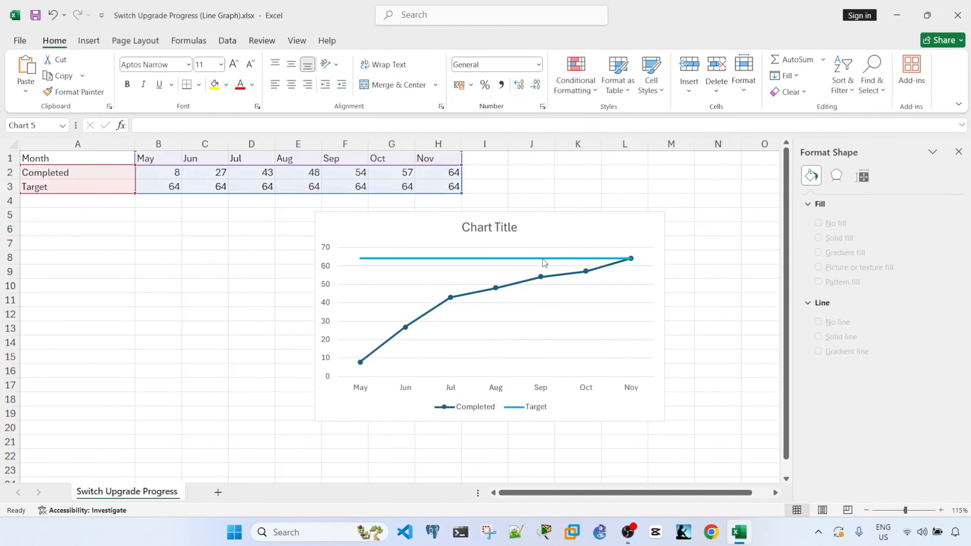
pyautogui.click(718, 200)
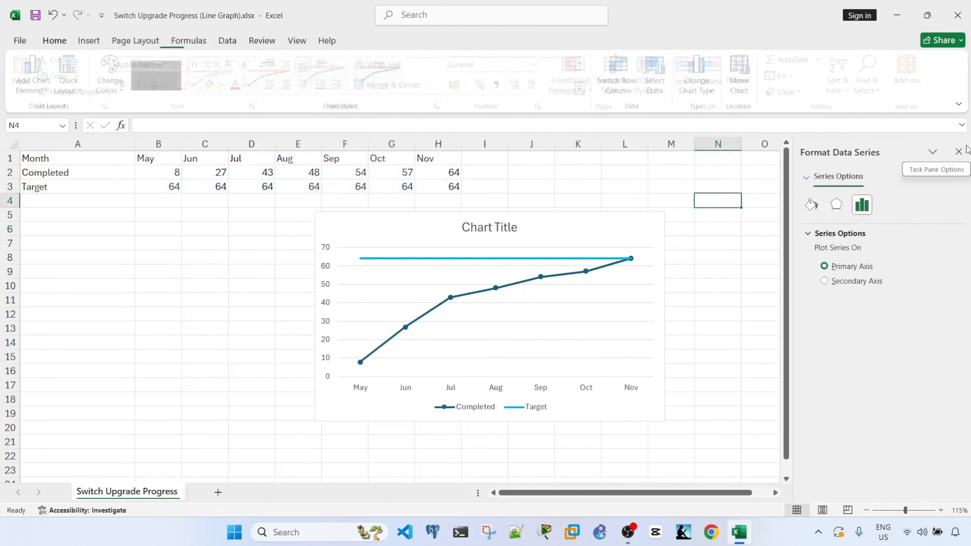
pyautogui.click(726, 218)
# Step: Change the line color of the chart's Completed series to Orange, Accent 2
pyautogui.click(553, 278)
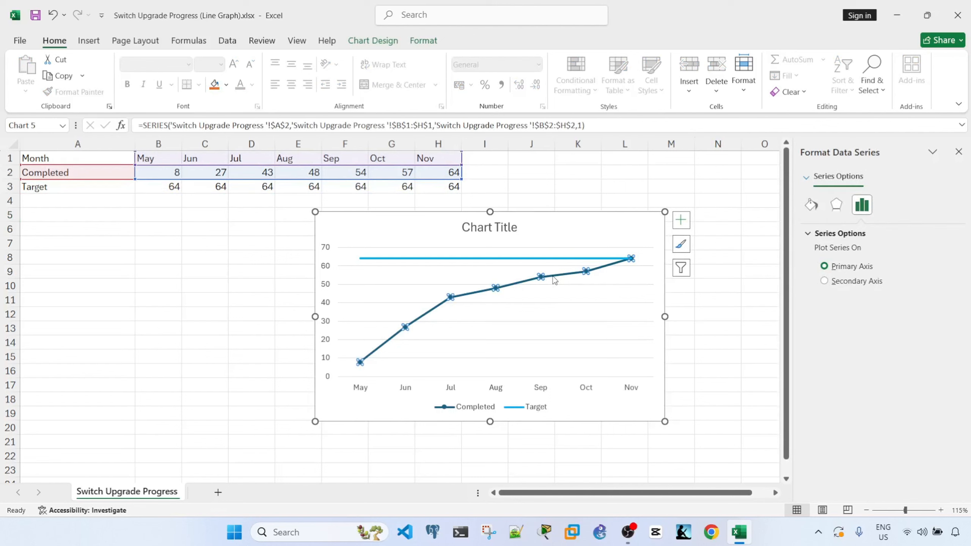
pyautogui.rightClick(554, 280)
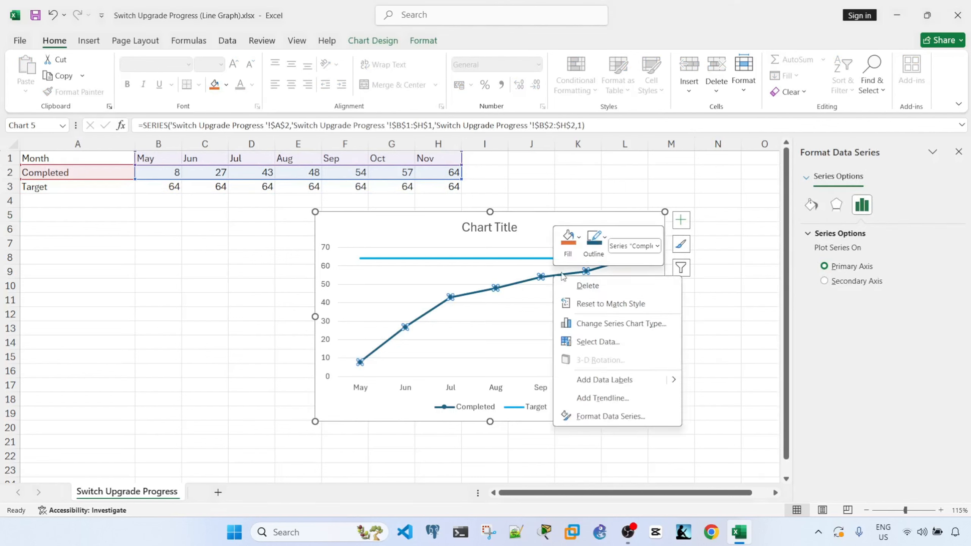
pyautogui.click(630, 415)
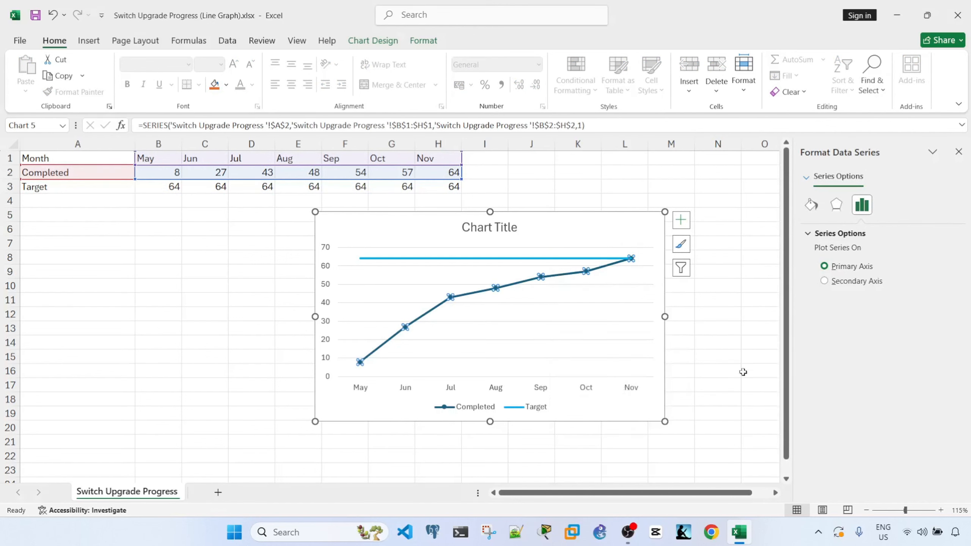
pyautogui.click(810, 206)
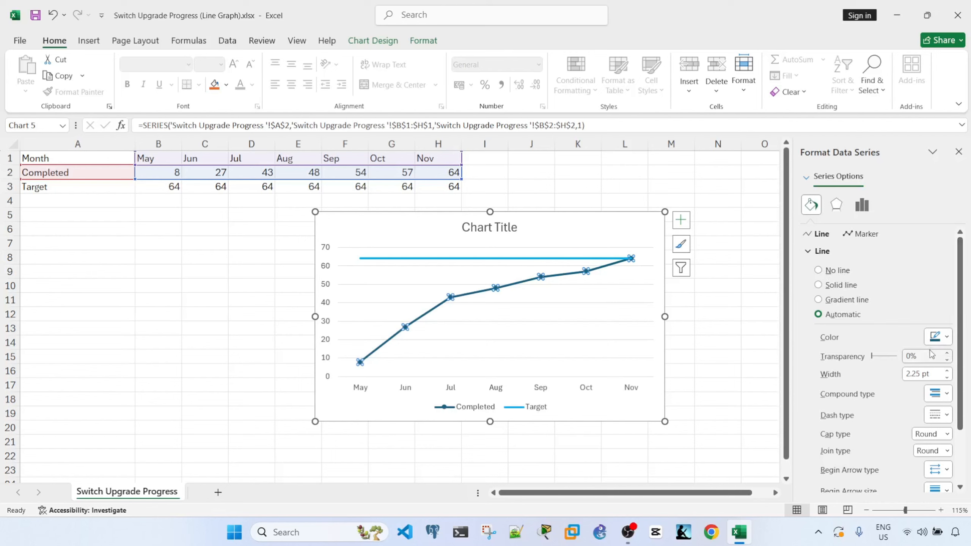
pyautogui.click(950, 342)
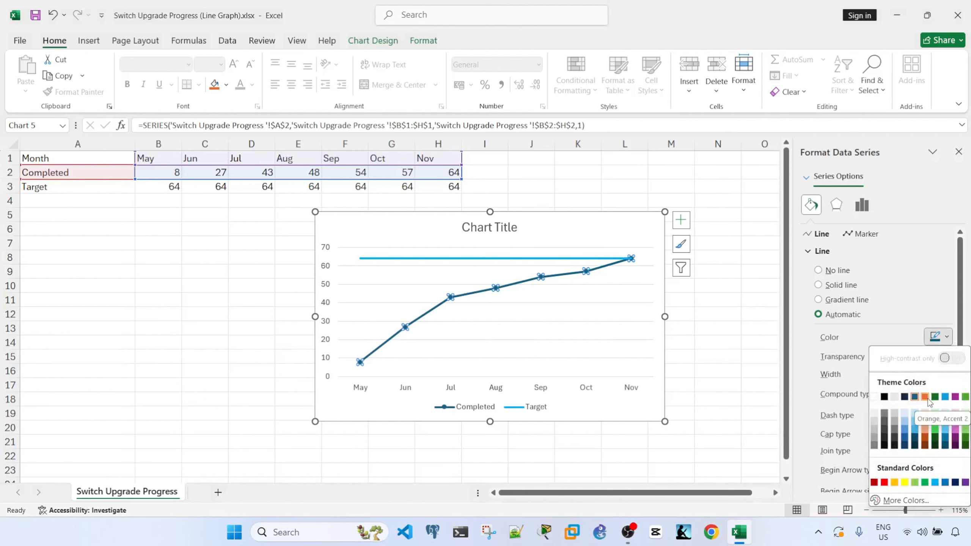
pyautogui.click(925, 396)
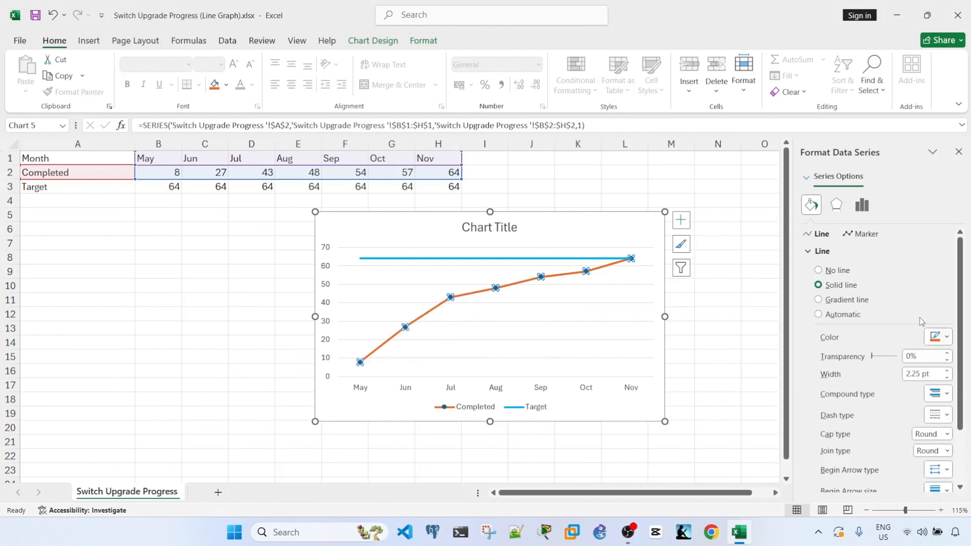
# Step: Give the Completed series' markers a solid red fill with no border line, and close the formatting pane
pyautogui.click(851, 234)
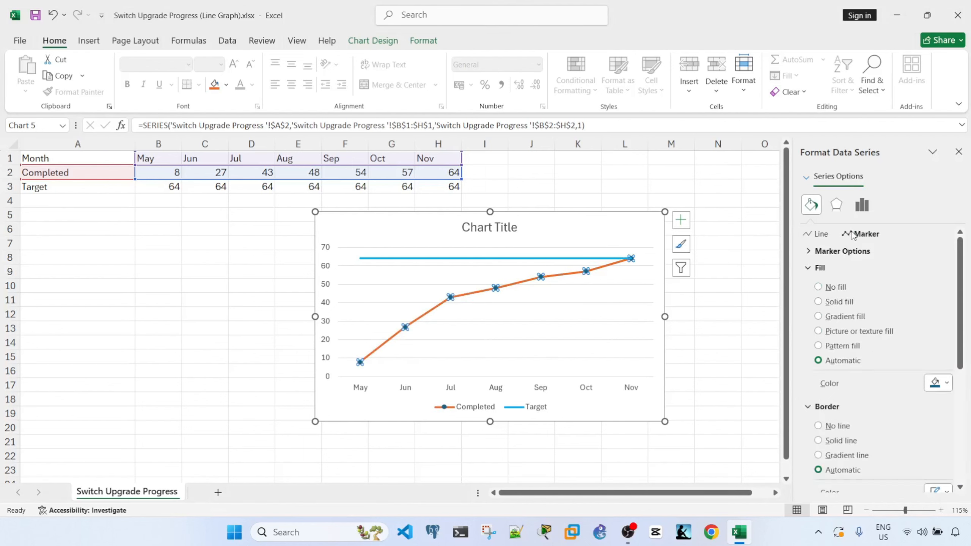
pyautogui.click(951, 386)
pyautogui.click(884, 350)
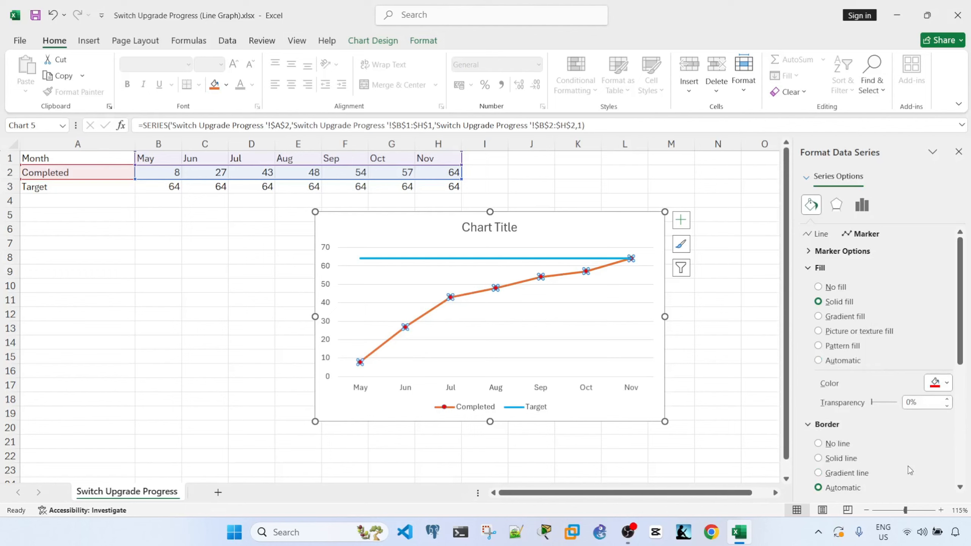
pyautogui.click(831, 445)
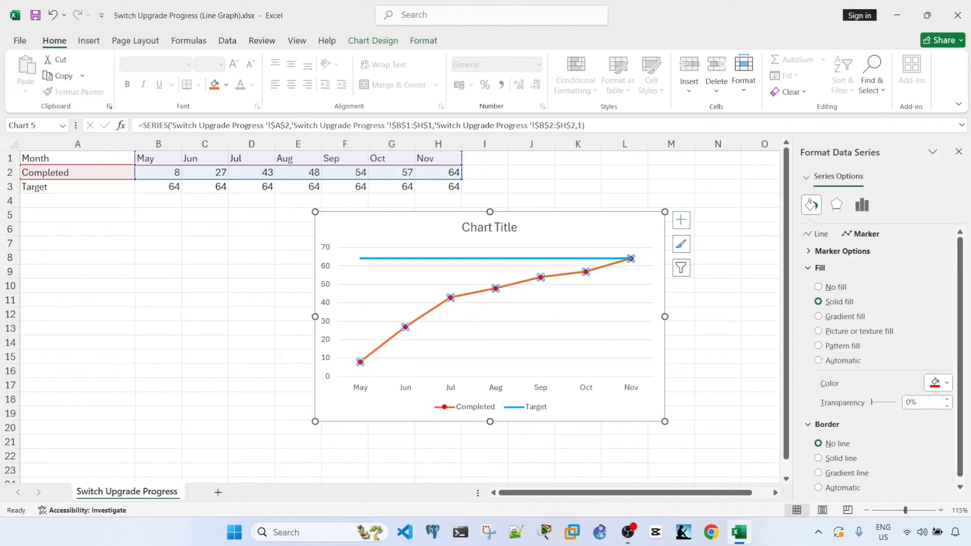
pyautogui.moveTo(961, 326); pyautogui.dragTo(961, 366)
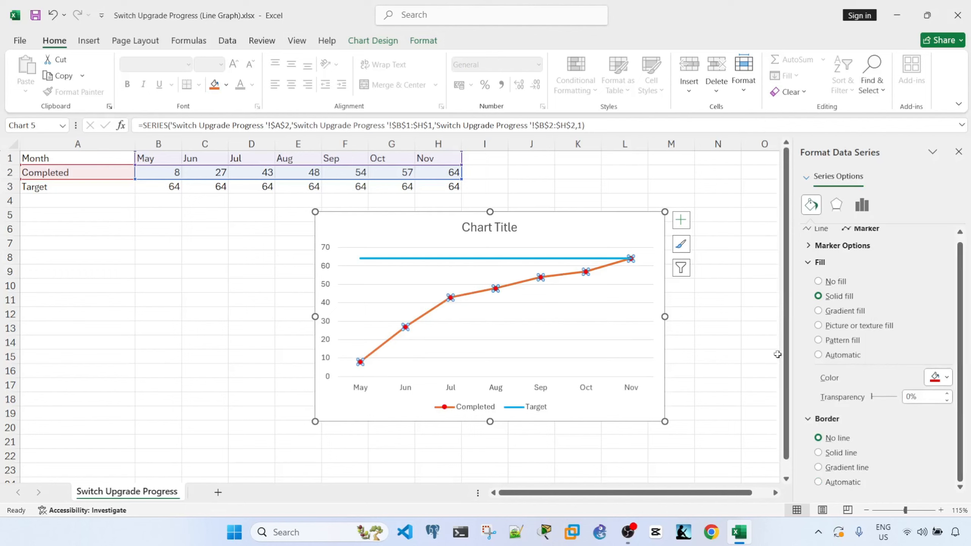
pyautogui.click(723, 297)
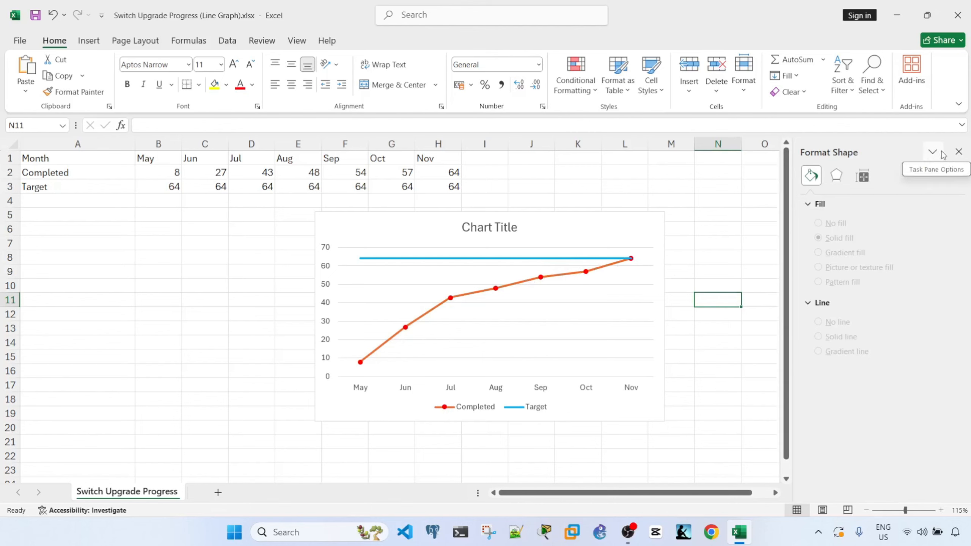
pyautogui.click(958, 152)
pyautogui.click(640, 237)
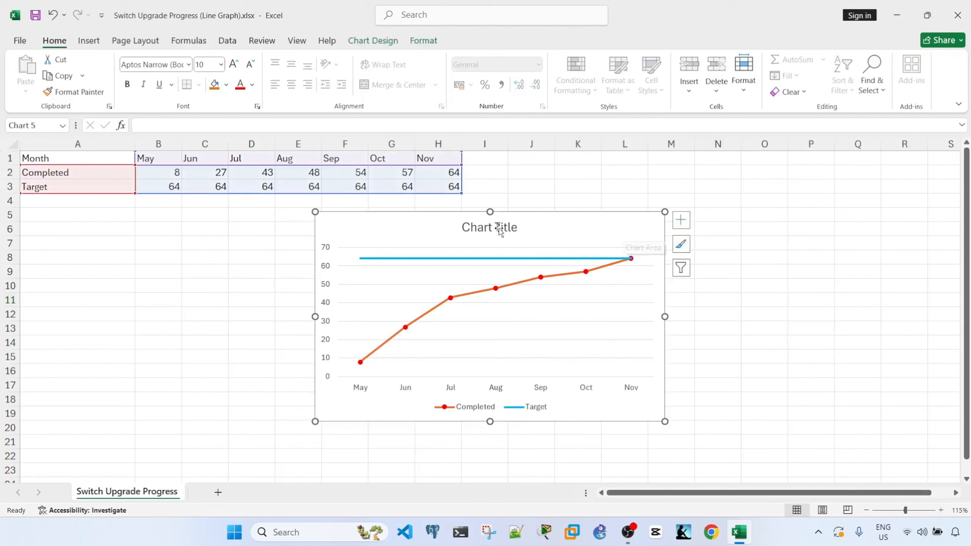
pyautogui.click(680, 220)
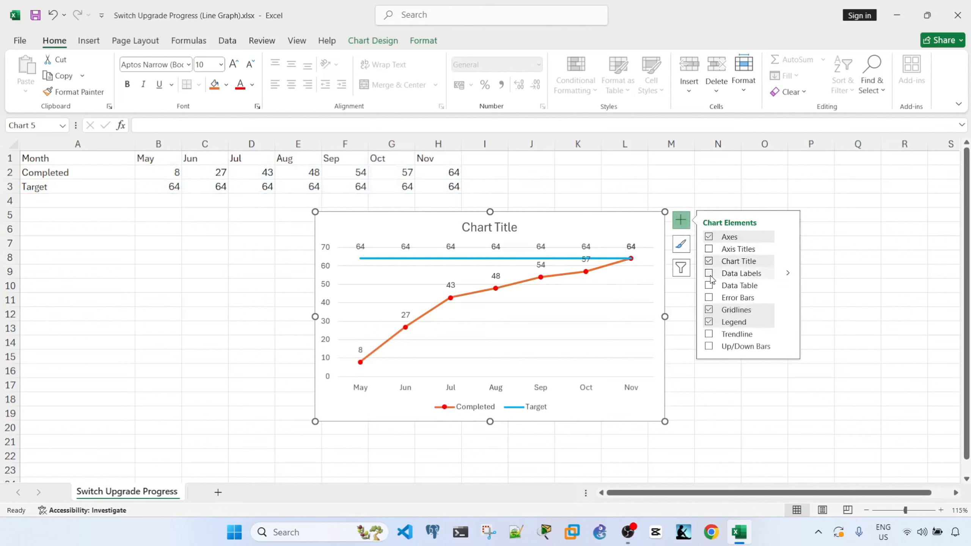
pyautogui.click(840, 205)
# Step: Add data labels to the chart's Completed series only and show the label position options
pyautogui.click(607, 265)
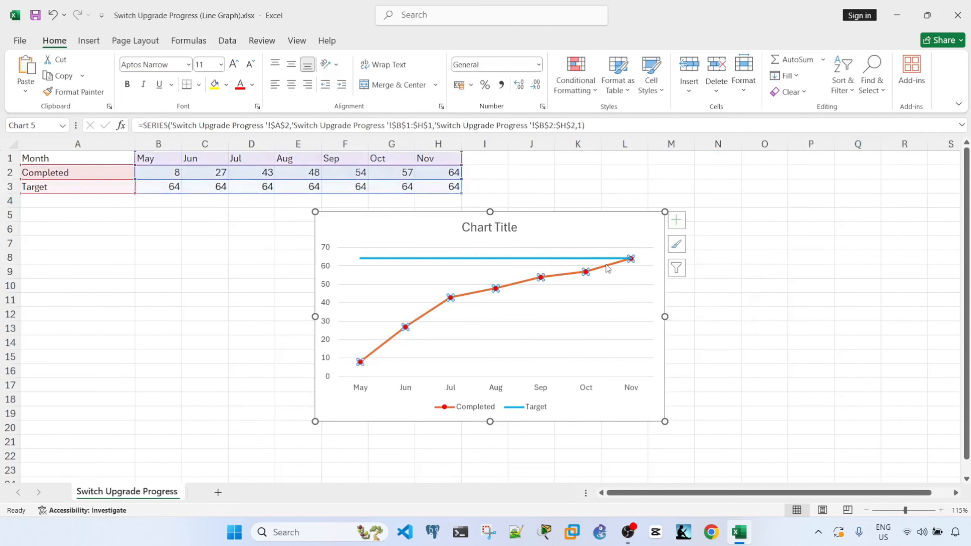
pyautogui.click(669, 218)
pyautogui.click(598, 268)
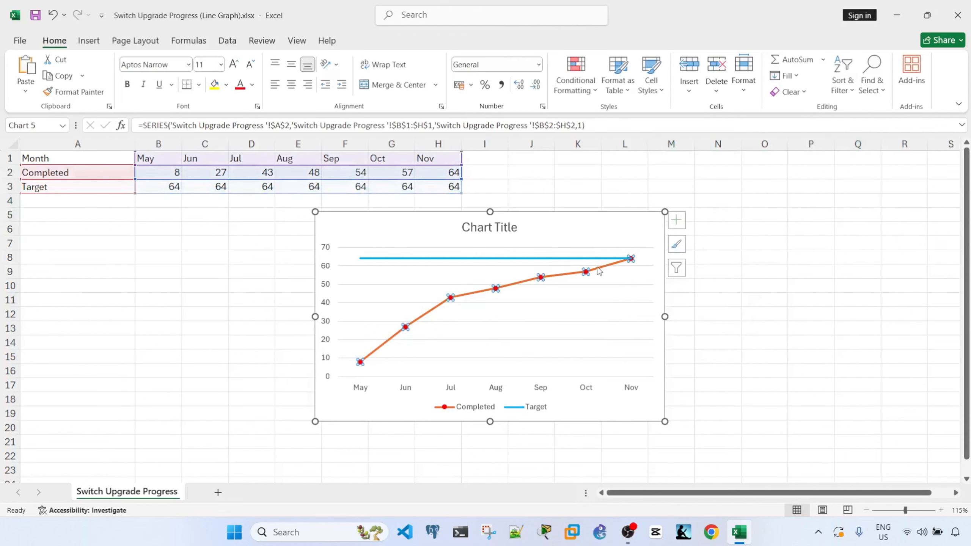
pyautogui.click(680, 222)
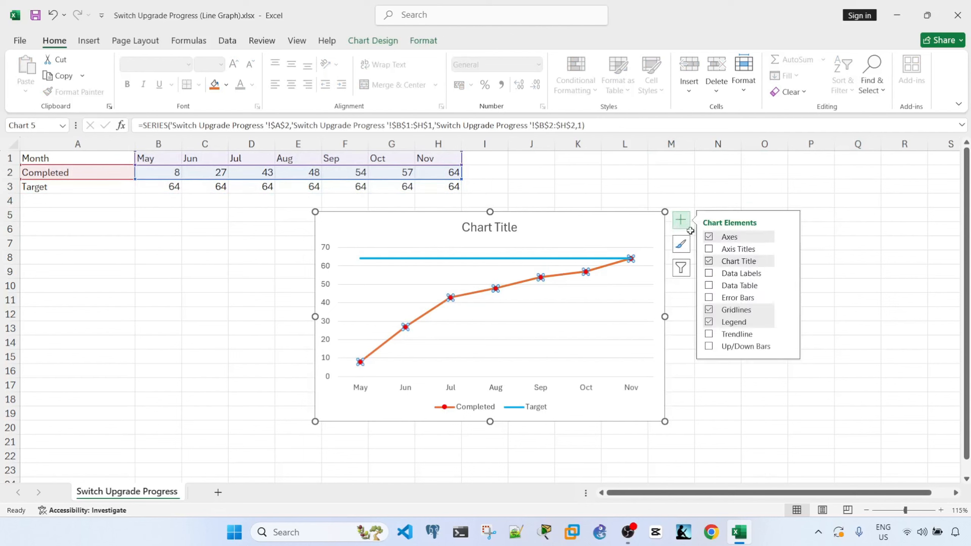
pyautogui.click(709, 273)
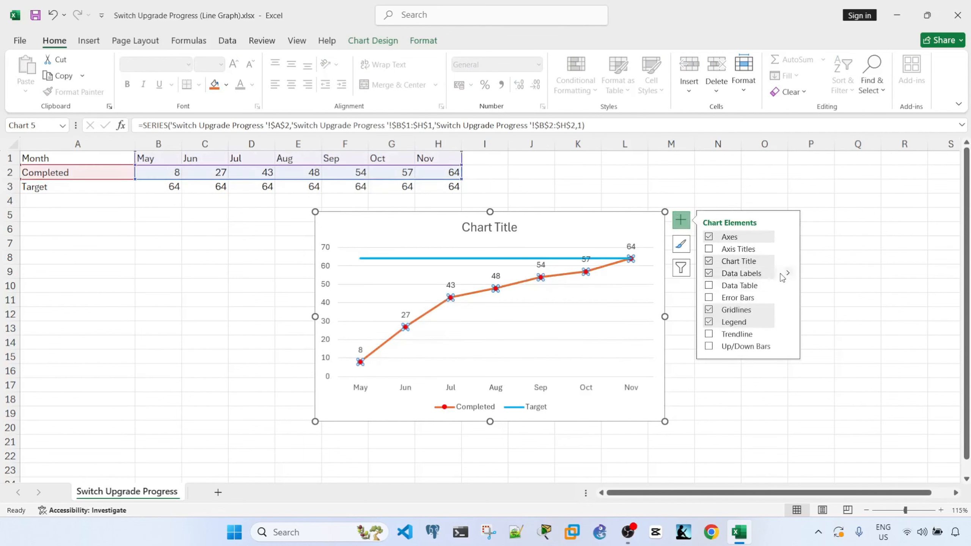
pyautogui.click(787, 273)
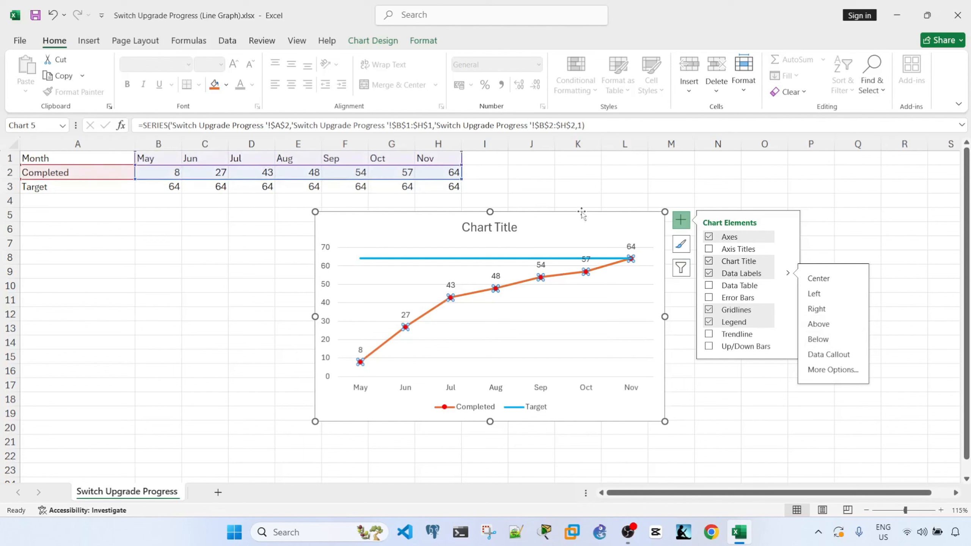
# Step: Title the chart "Switch Upgrade Progress" and move the whole chart slightly up, directly beneath the data table
pyautogui.click(501, 225)
pyautogui.doubleClick(500, 228)
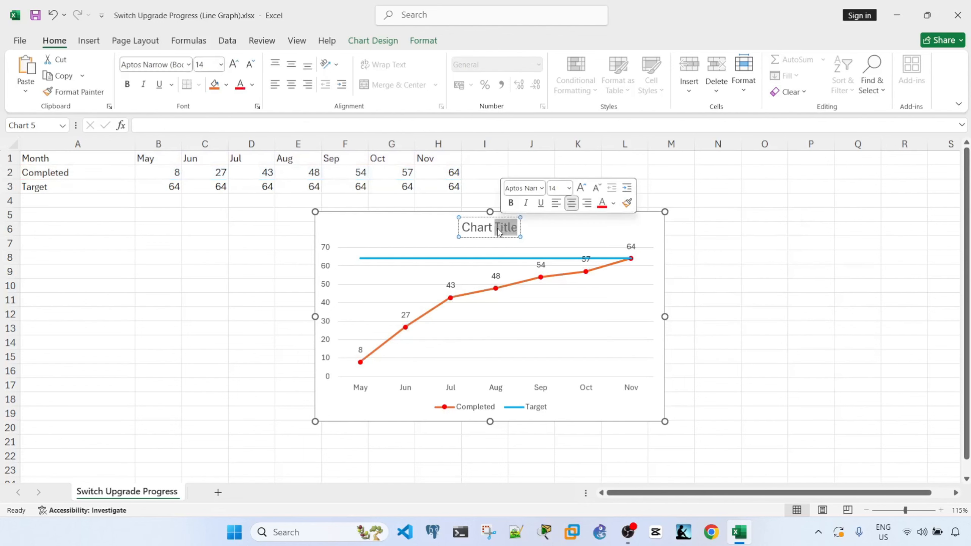
pyautogui.write('Switch')
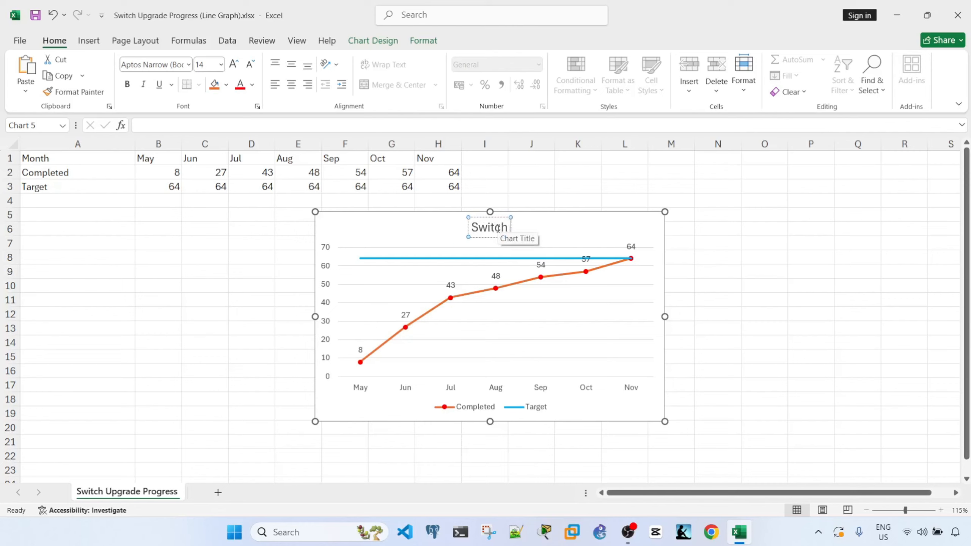
pyautogui.write(' Upgrade pro')
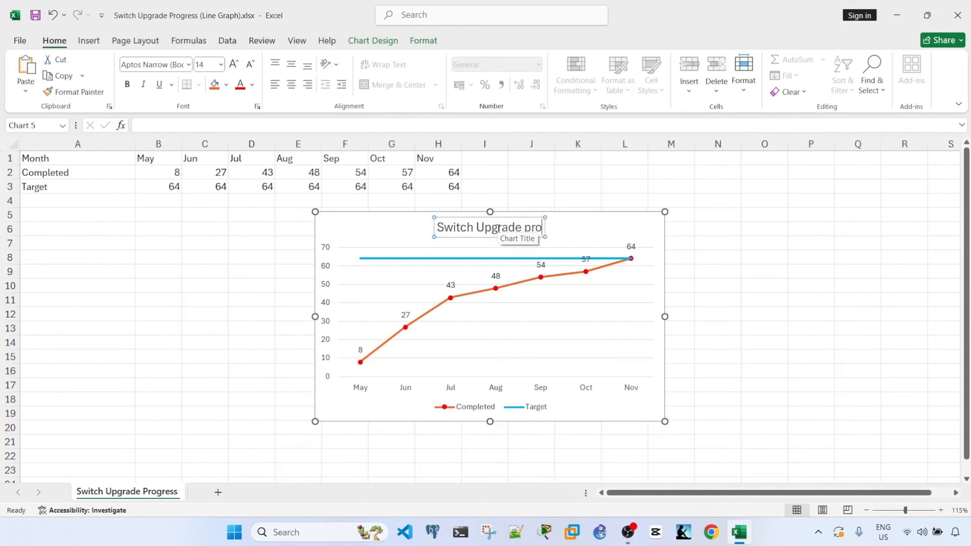
pyautogui.press('BackSpace')
pyautogui.press('BackSpace')
pyautogui.press('BackSpace')
pyautogui.write('Progress')
pyautogui.click(158, 313)
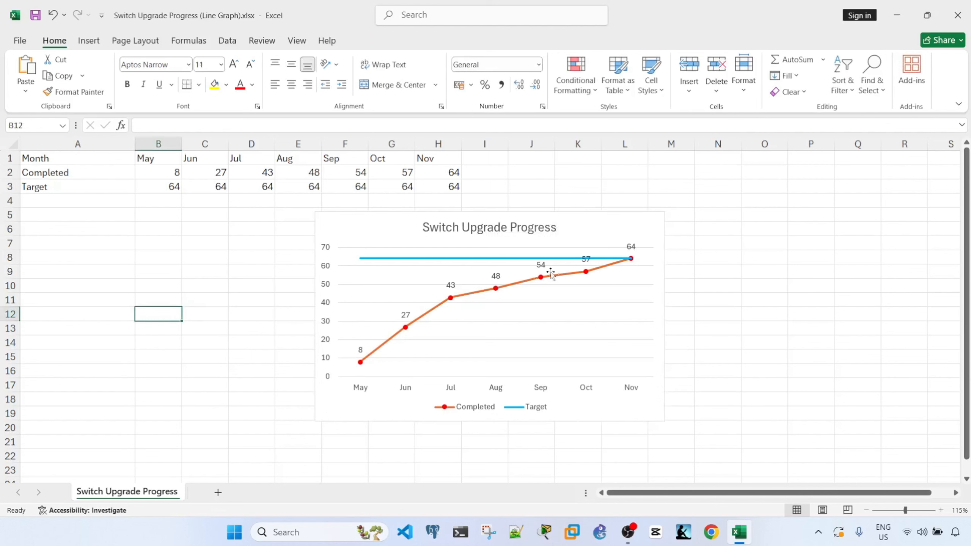
pyautogui.moveTo(375, 234); pyautogui.dragTo(387, 212)
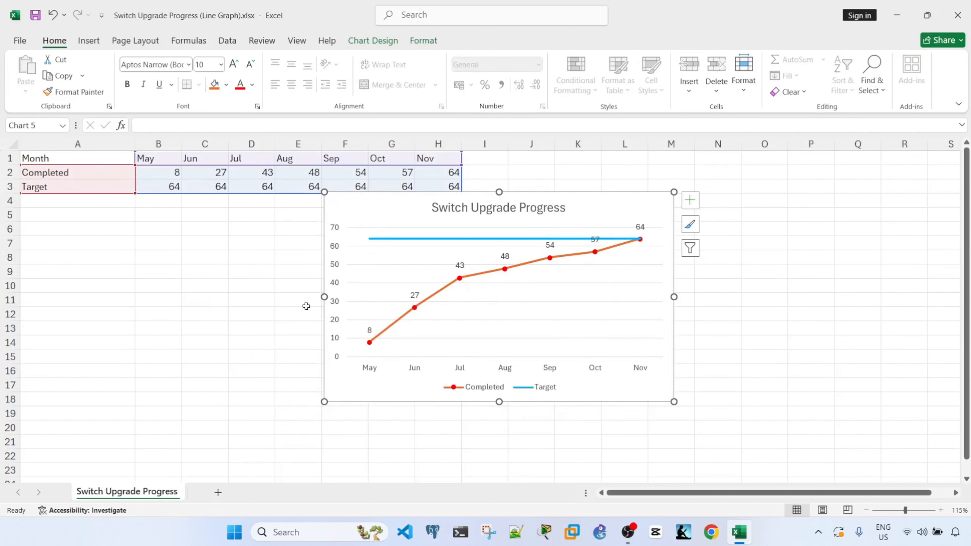